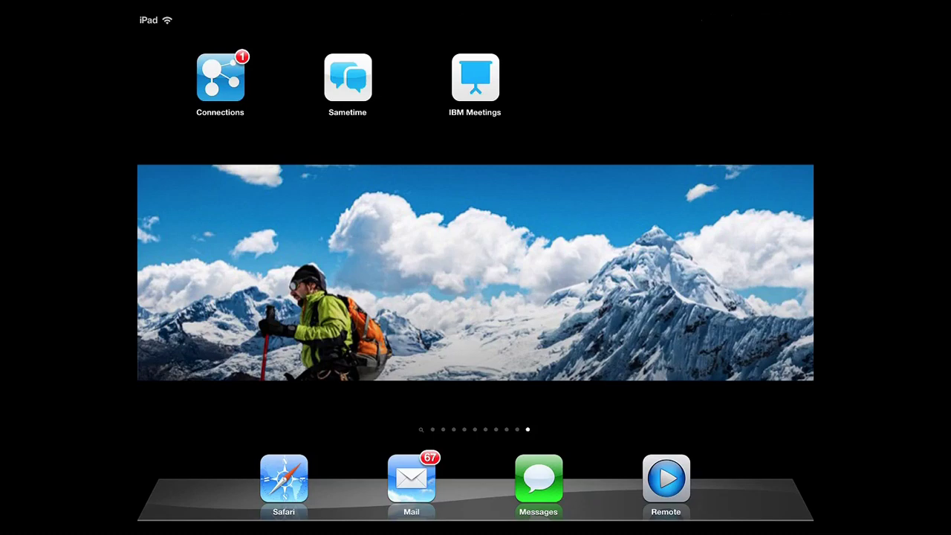
# Launch the Connections app from the iPad home screen.
pyautogui.click(220, 77)
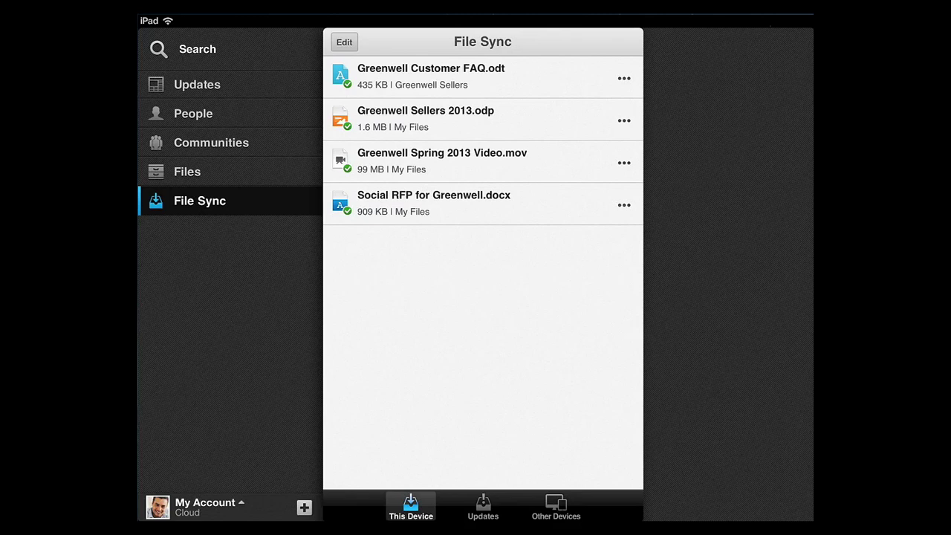
# Open My Files from the sidebar to list personal files.
pyautogui.click(187, 171)
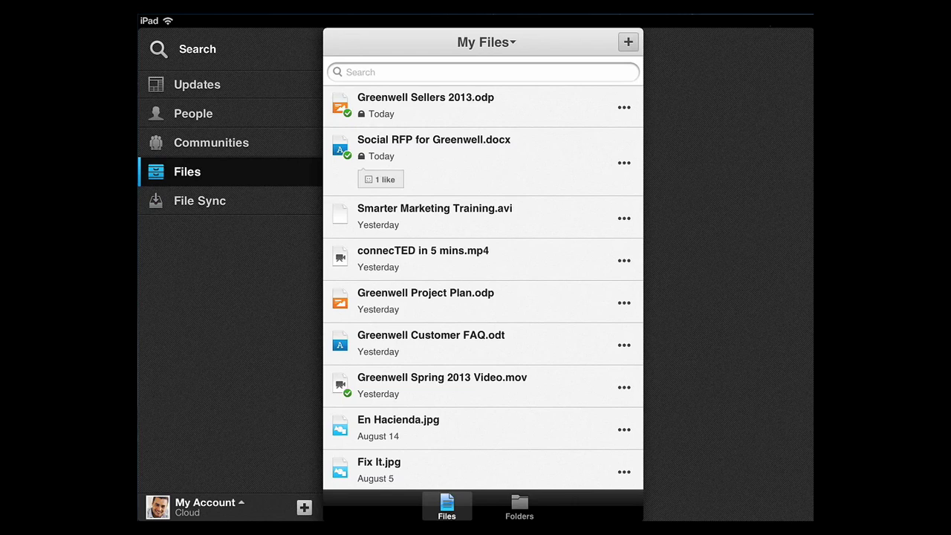
# Check connecTED in 5 mins.mp4's sync status, leave it unsynced, then open My Communities.
pyautogui.click(624, 260)
pyautogui.click(578, 298)
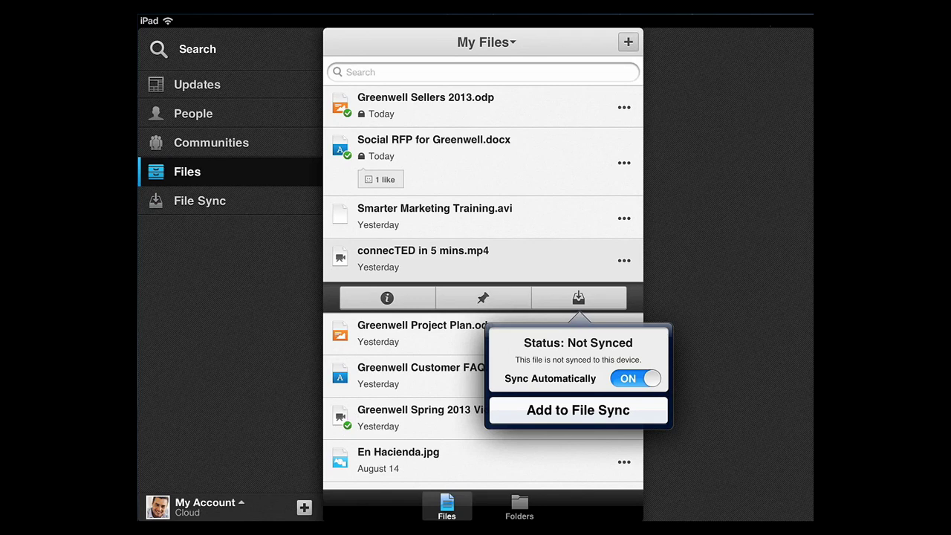
pyautogui.click(211, 141)
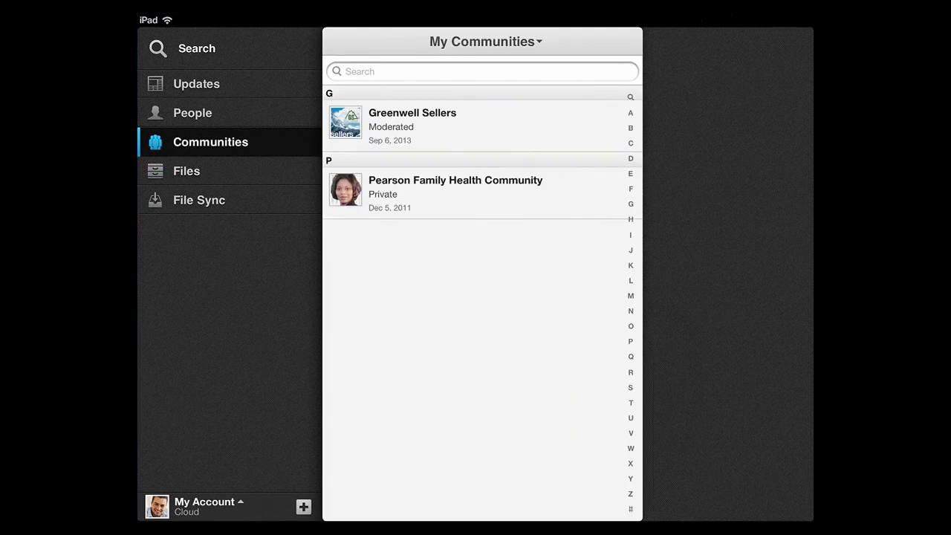
# Open the Greenwell Sellers community and browse its Media Gallery type filter.
pyautogui.click(413, 122)
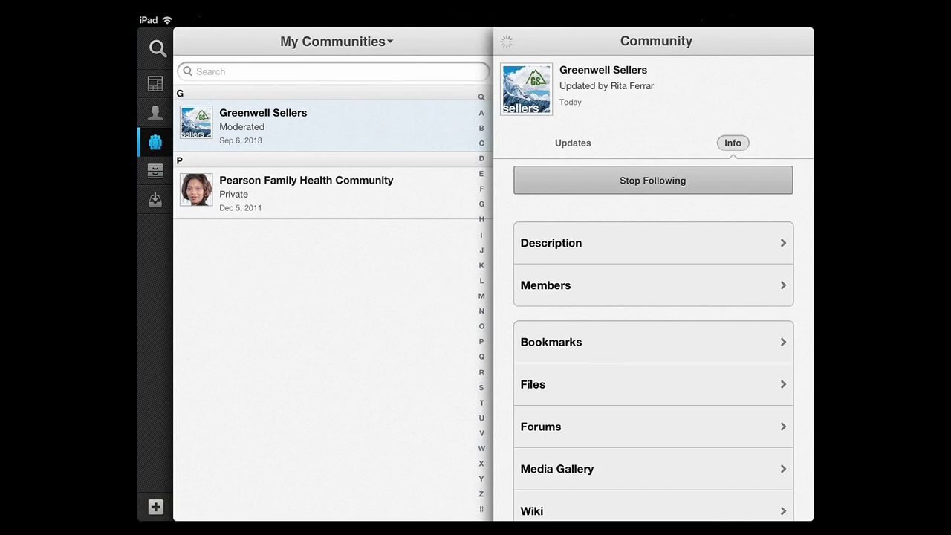
pyautogui.click(594, 469)
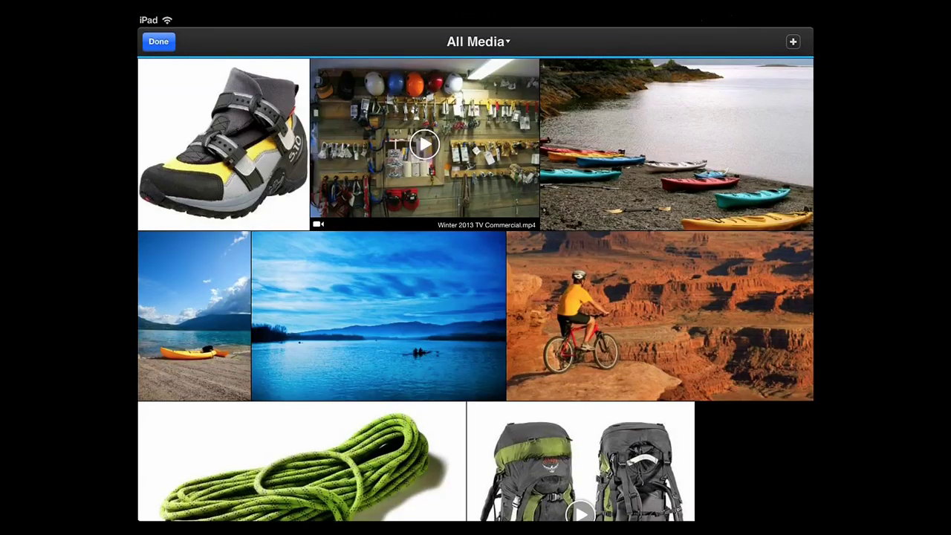
pyautogui.click(478, 42)
pyautogui.click(399, 81)
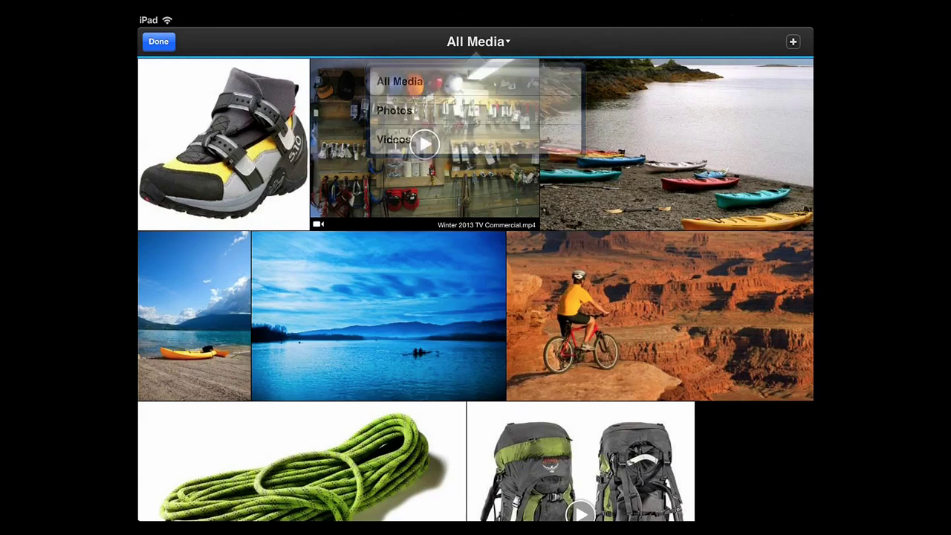
# Open Greenwell Customer FAQ.odt from the community's Files for editing.
pyautogui.click(158, 42)
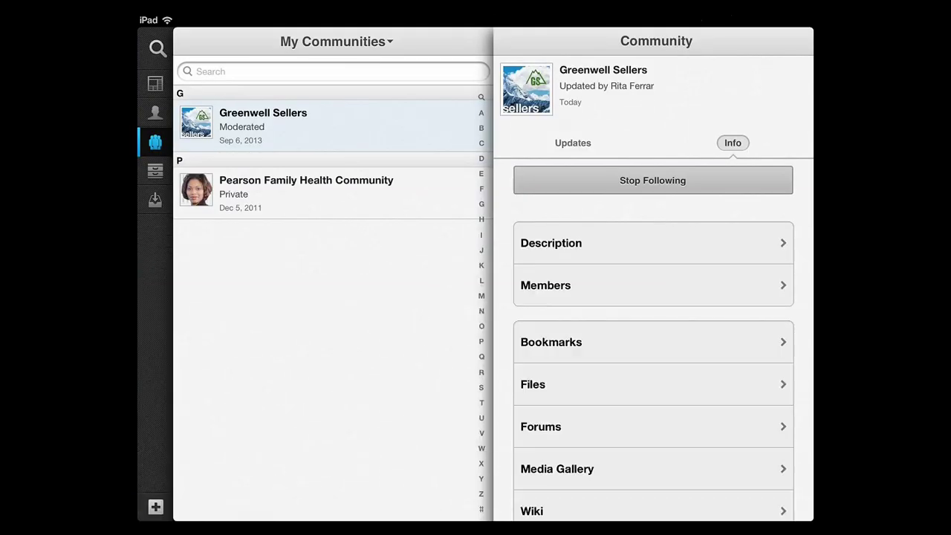
pyautogui.click(652, 384)
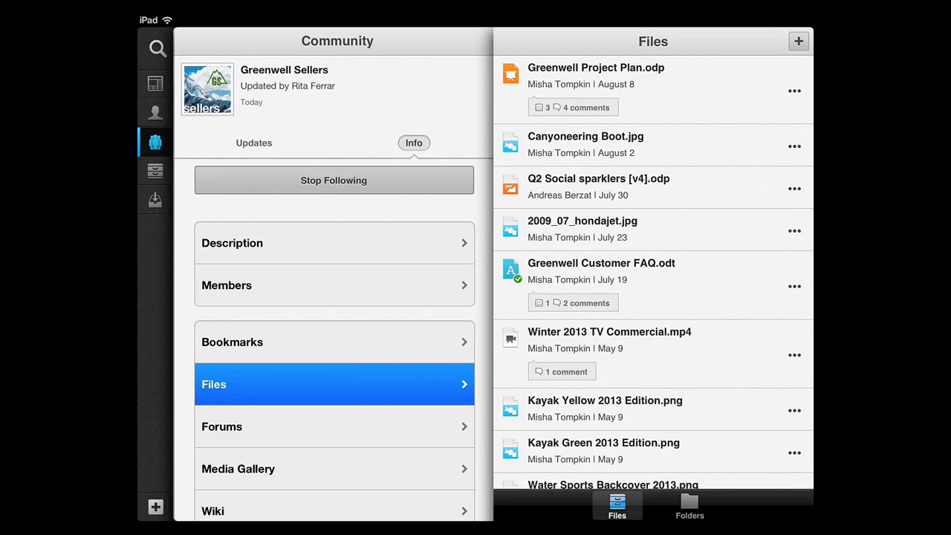
pyautogui.click(601, 272)
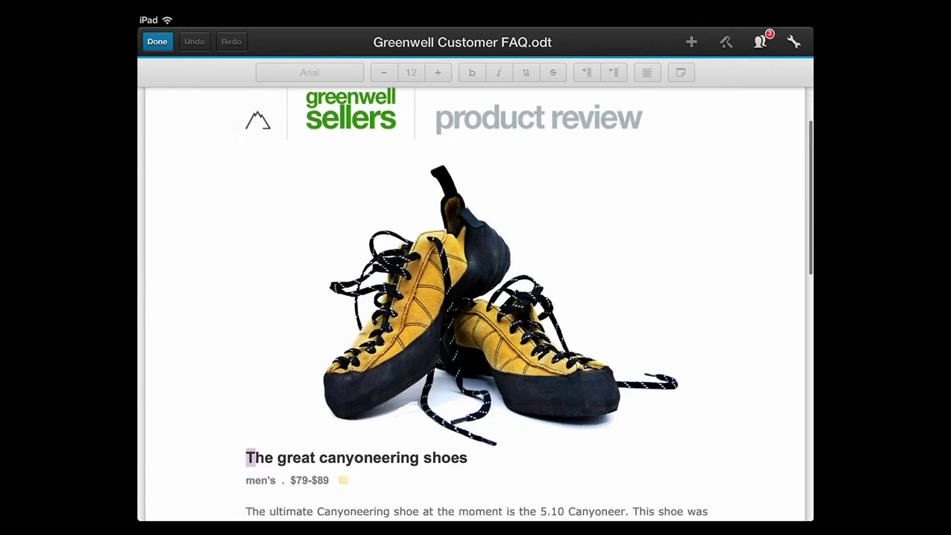
# In the Nulla paragraph, replace "a great" with "the best" before "boot".
pyautogui.scroll(-5, 476, 298)
pyautogui.scroll(-2, 476, 297)
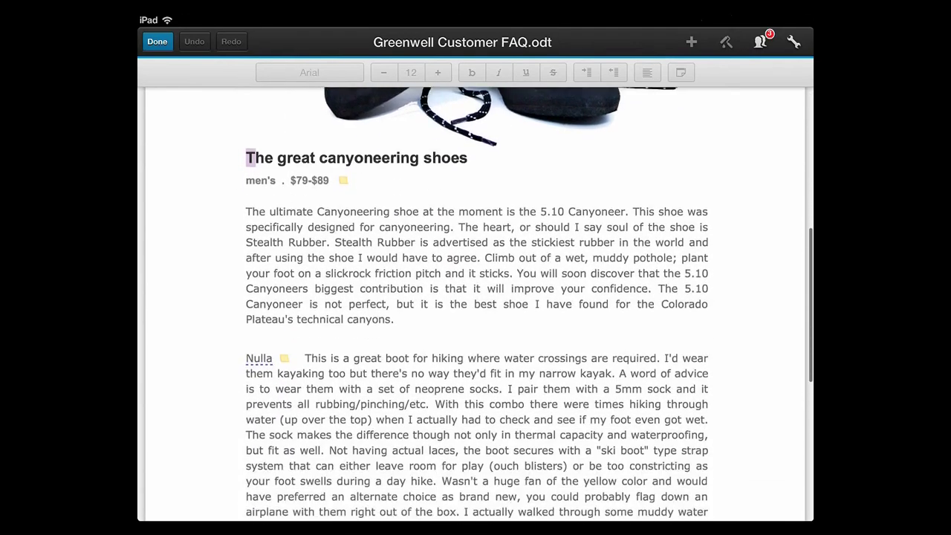
pyautogui.click(350, 313)
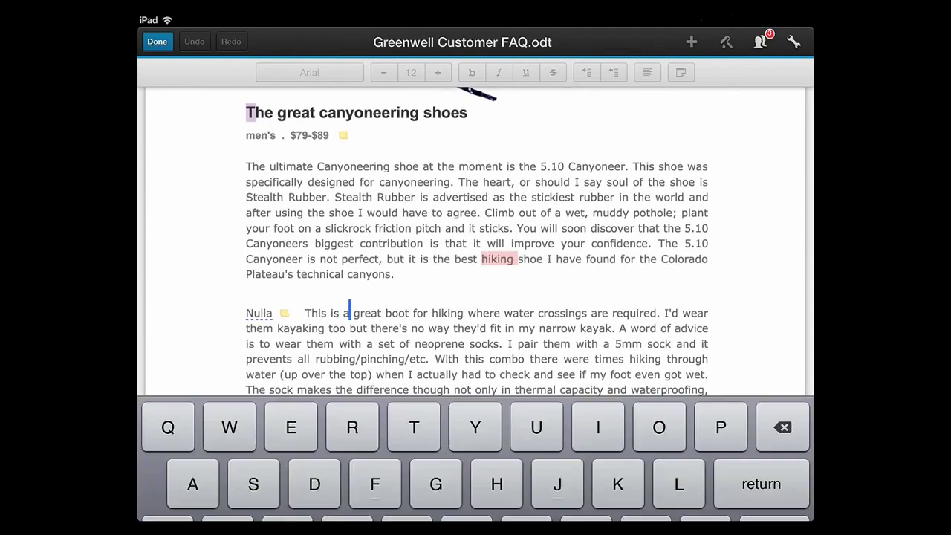
pyautogui.press('BackSpace')
pyautogui.press('BackSpace')
pyautogui.press('BackSpace')
pyautogui.press('BackSpace')
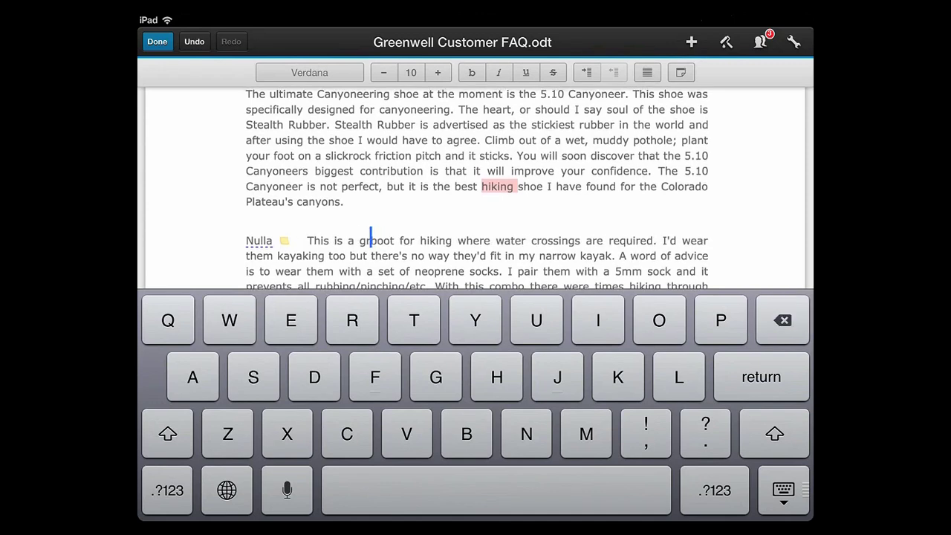
pyautogui.press('BackSpace')
pyautogui.press('BackSpace')
pyautogui.press('BackSpace')
pyautogui.press('BackSpace')
pyautogui.press('BackSpace')
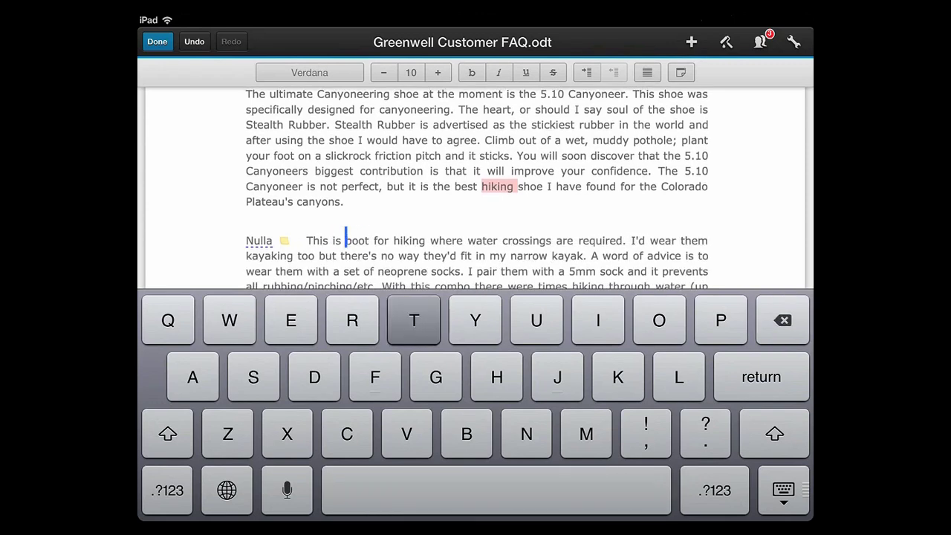
pyautogui.write('the')
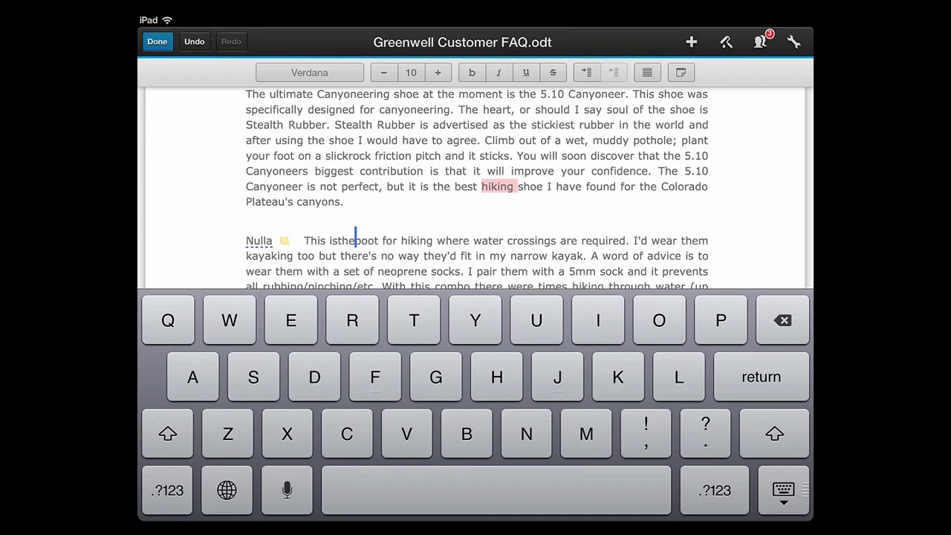
pyautogui.press('BackSpace')
pyautogui.press('BackSpace')
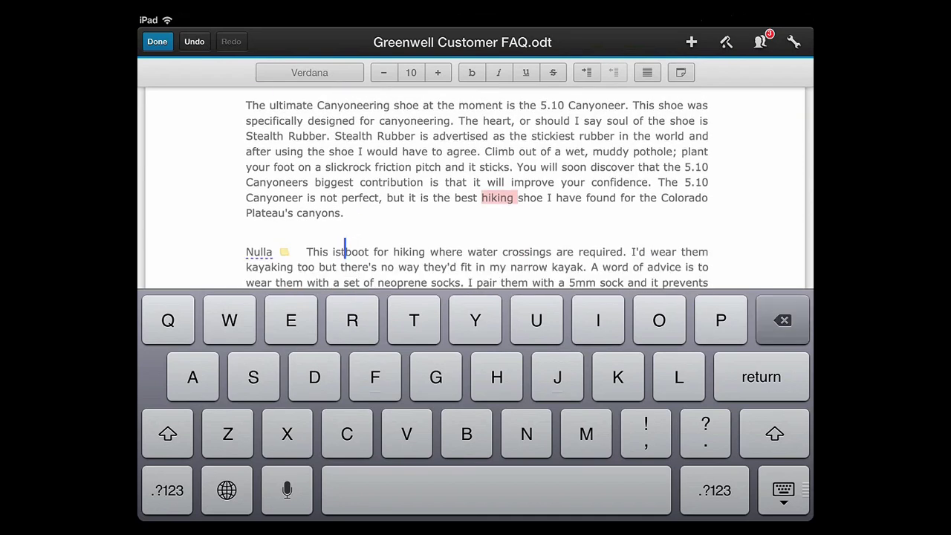
pyautogui.press('BackSpace')
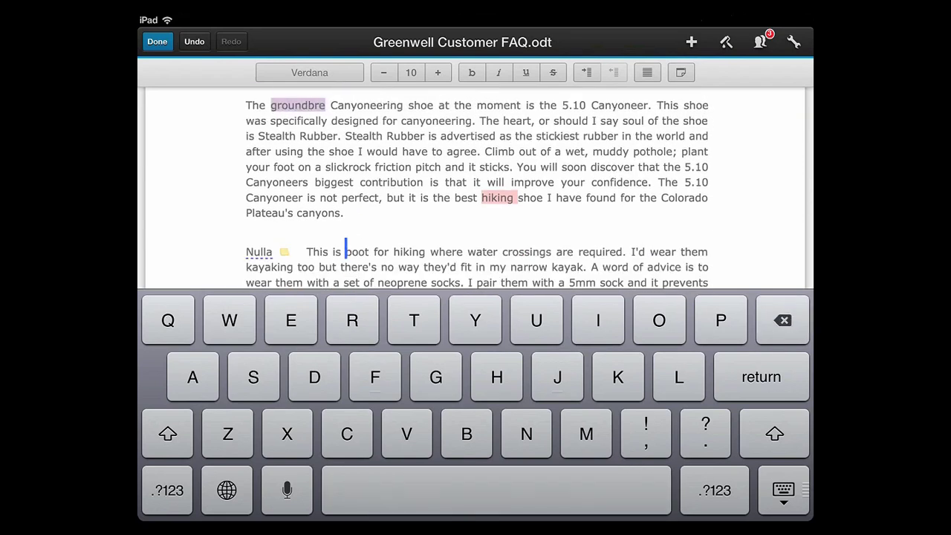
pyautogui.write('the b')
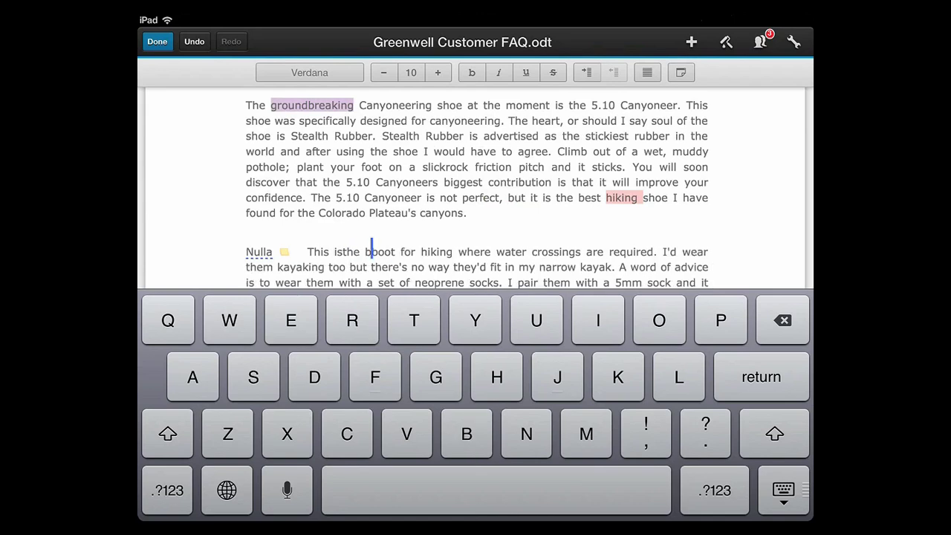
pyautogui.write('est')
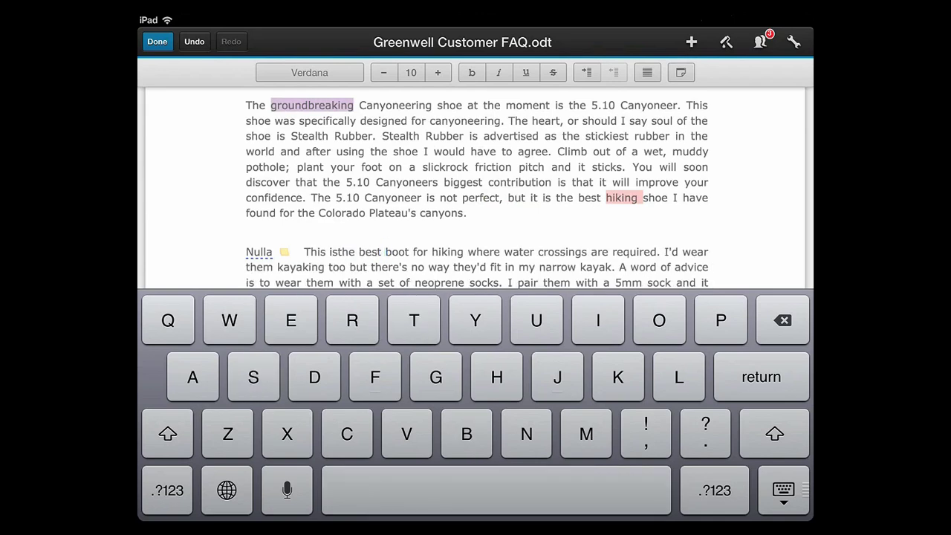
# Finish editing and review the document with the reviewer's comment.
pyautogui.click(338, 251)
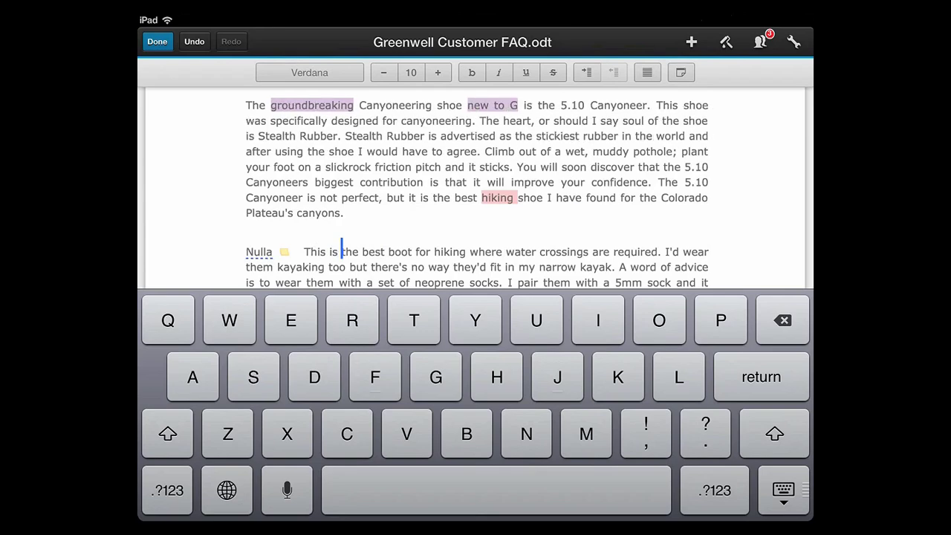
pyautogui.click(783, 490)
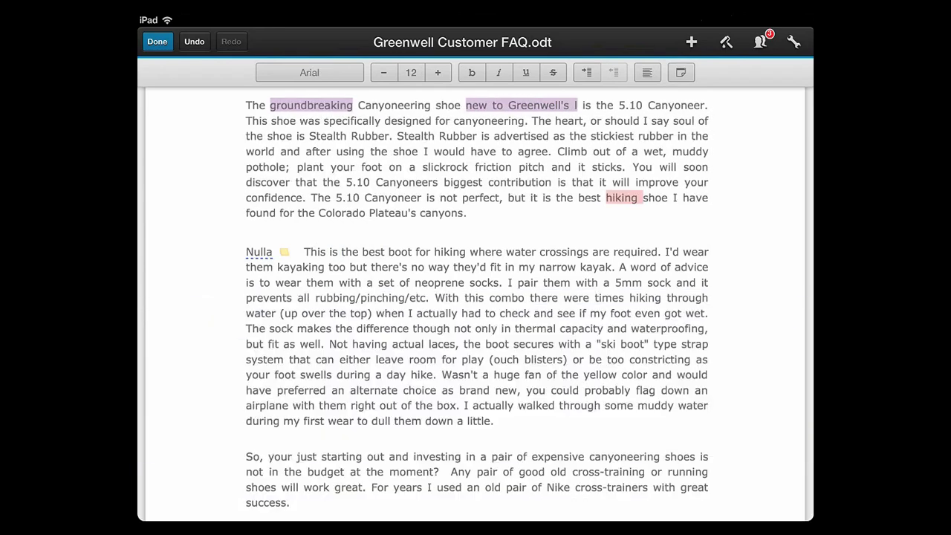
pyautogui.scroll(5, 476, 297)
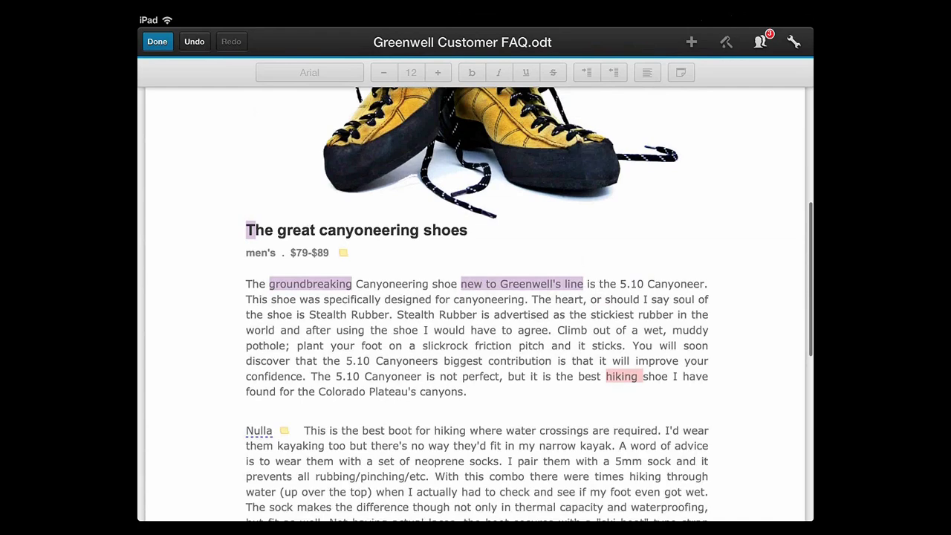
pyautogui.scroll(-1, 475, 297)
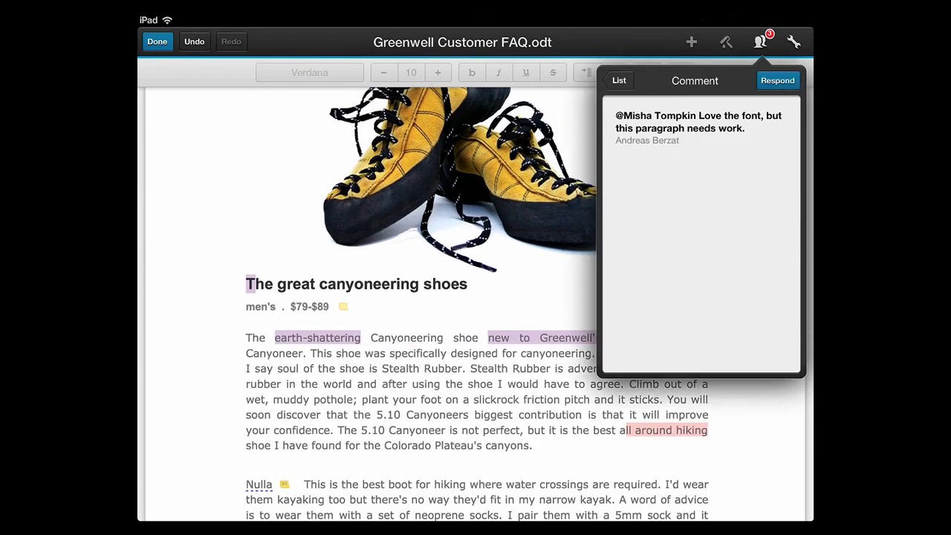
# Abandon the comment reply and open the New Status Update / Upload Photo or Video menu.
pyautogui.click(777, 80)
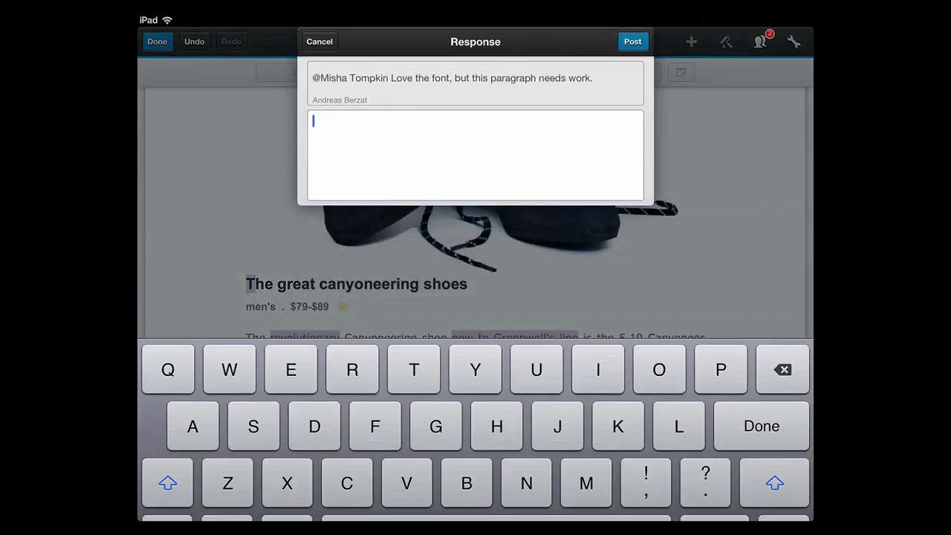
pyautogui.click(319, 42)
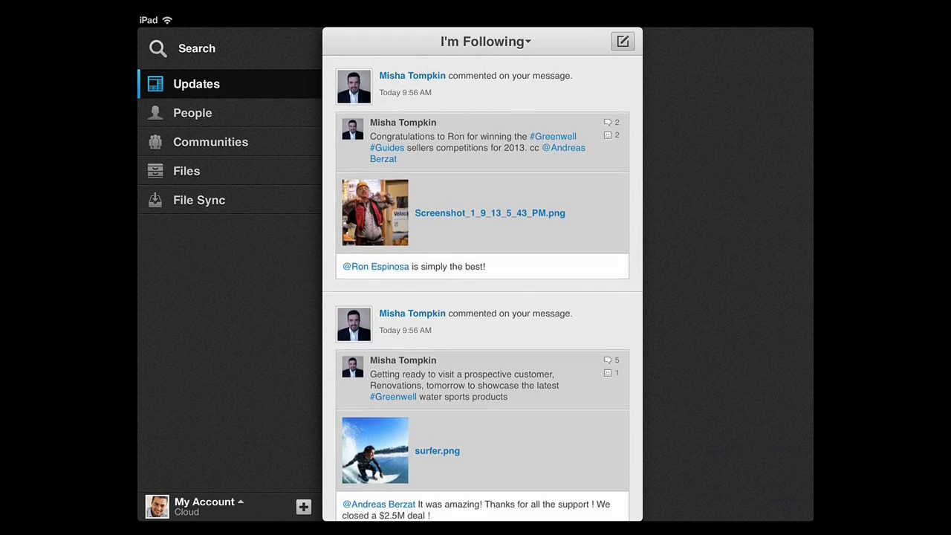
pyautogui.click(304, 506)
pyautogui.click(279, 415)
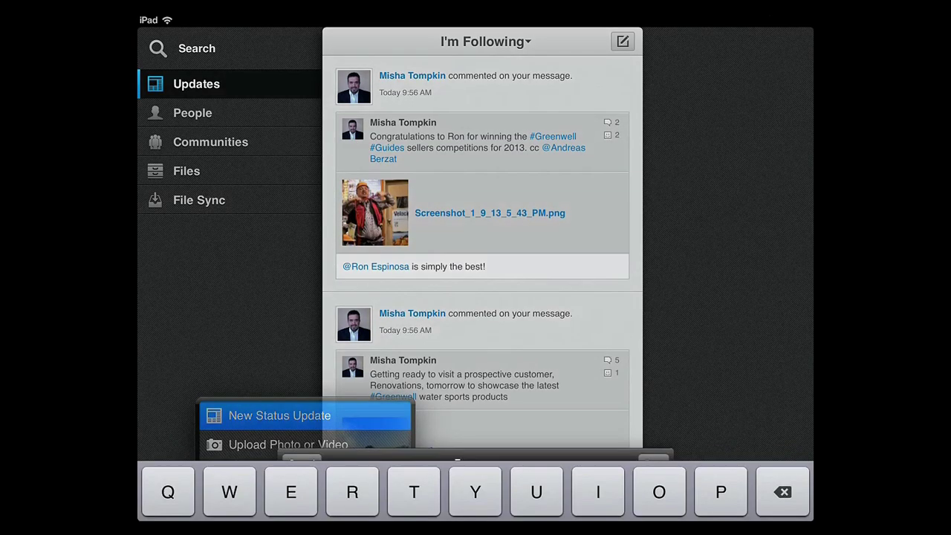
pyautogui.click(477, 98)
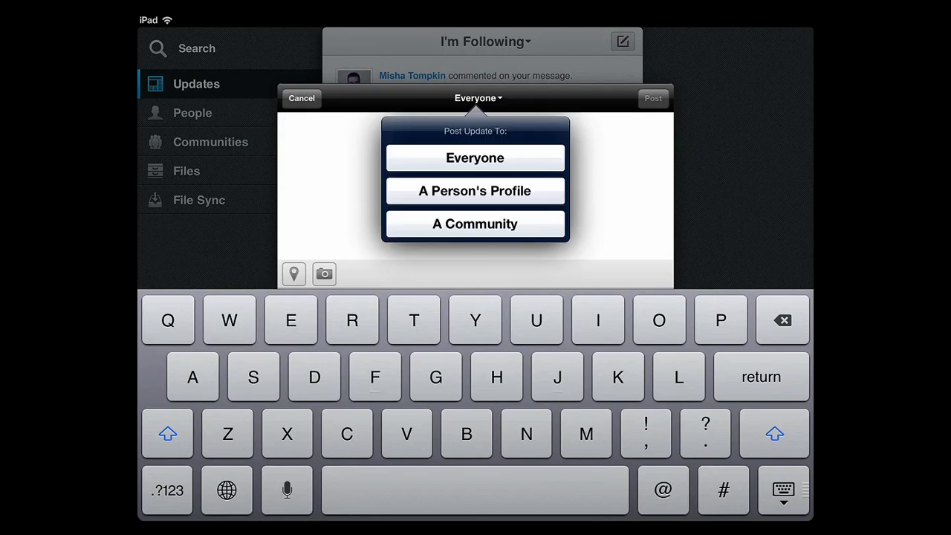
pyautogui.click(475, 157)
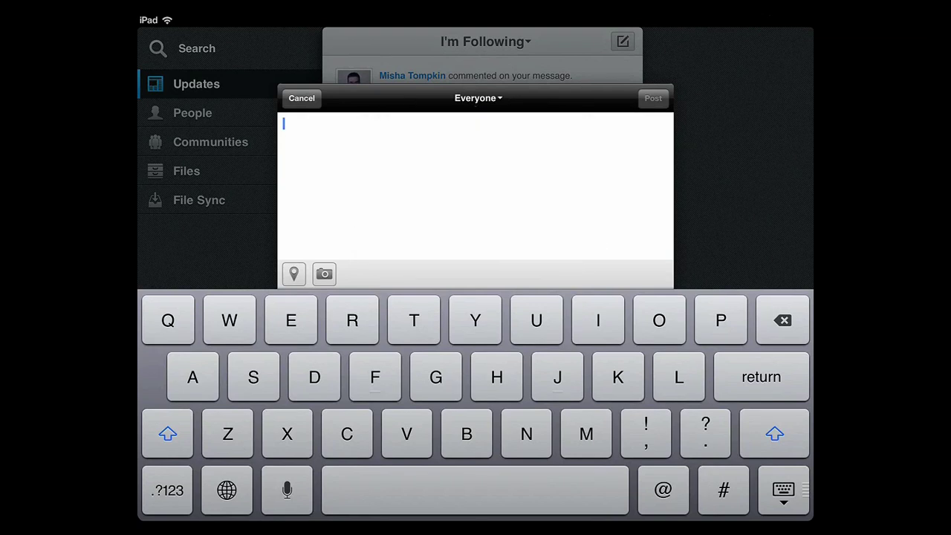
pyautogui.click(294, 273)
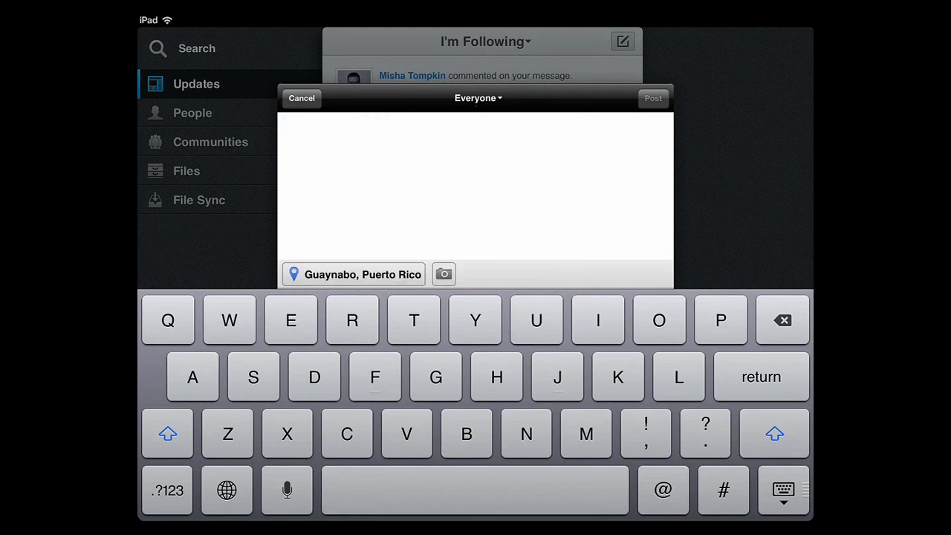
pyautogui.click(444, 274)
pyautogui.click(444, 237)
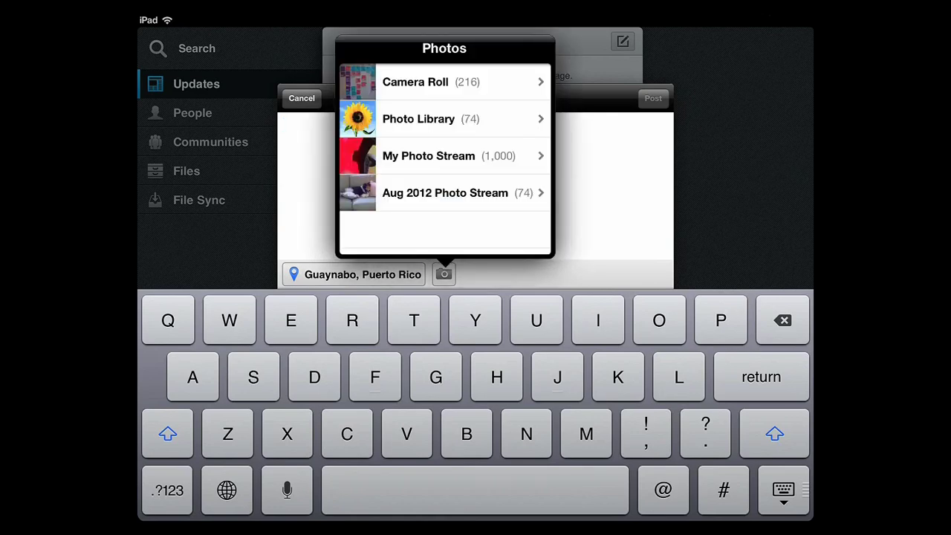
pyautogui.click(413, 82)
pyautogui.click(523, 198)
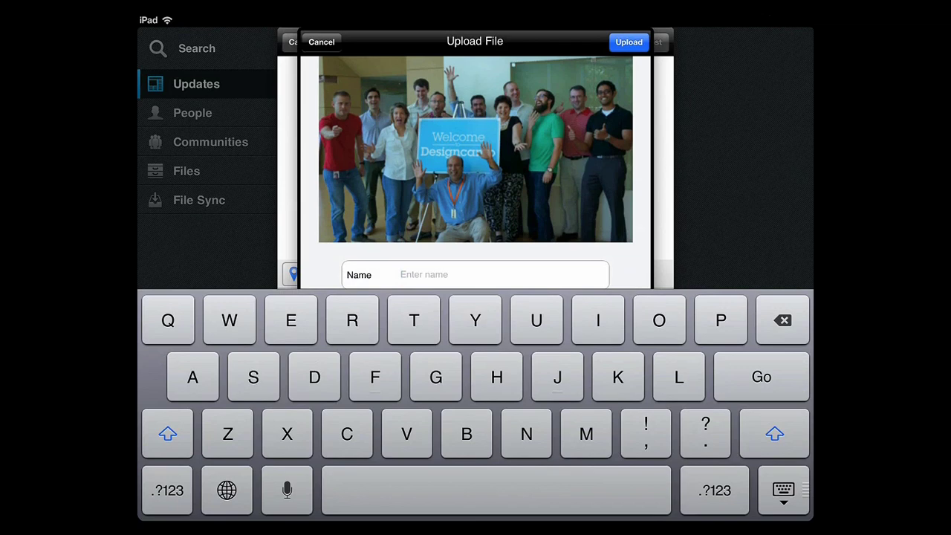
pyautogui.click(321, 41)
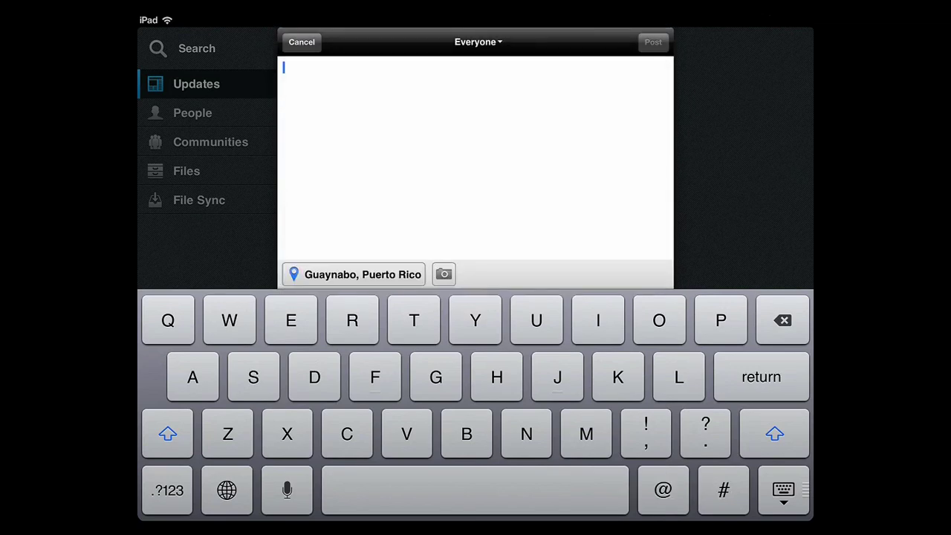
pyautogui.click(302, 42)
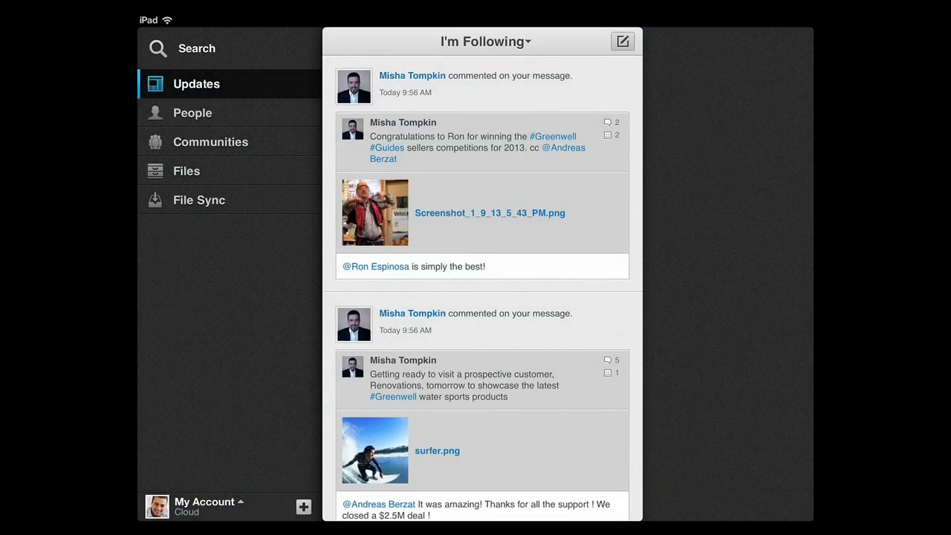
# Open the Product Manager, Canyoneering contact's profile from the People list.
pyautogui.click(192, 113)
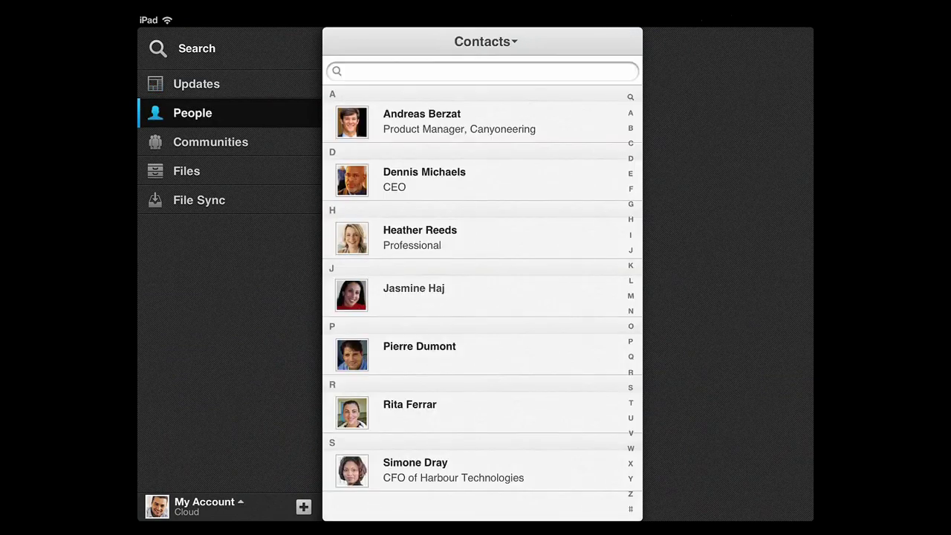
pyautogui.click(458, 121)
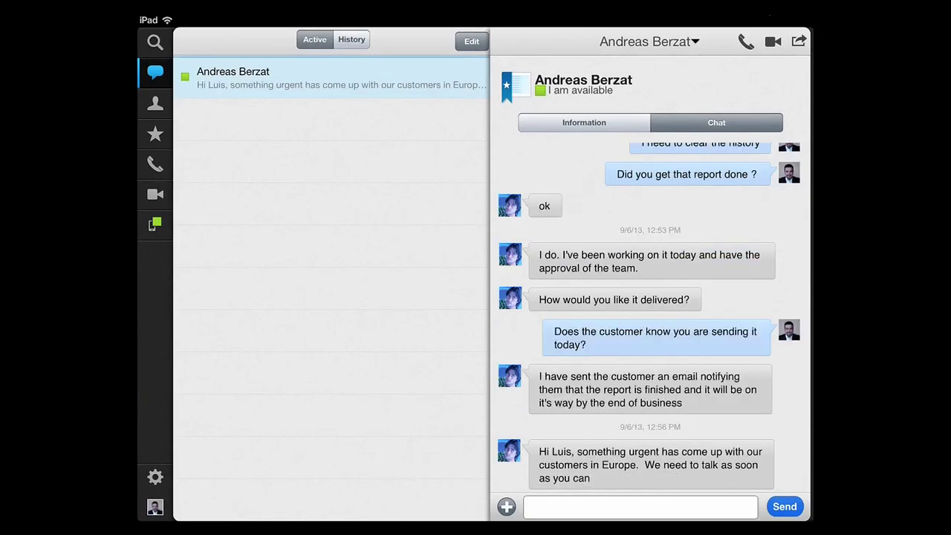
# Start a Sametime video call with the contact from the chat header.
pyautogui.click(773, 42)
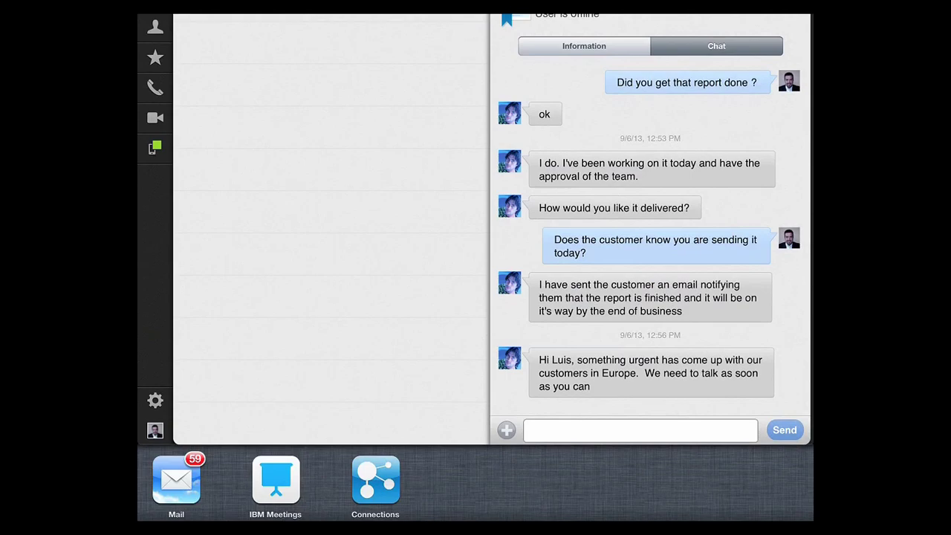
# Join the Weekly Mobile Meeting Status call in IBM Meetings and view the shared slides.
pyautogui.click(275, 479)
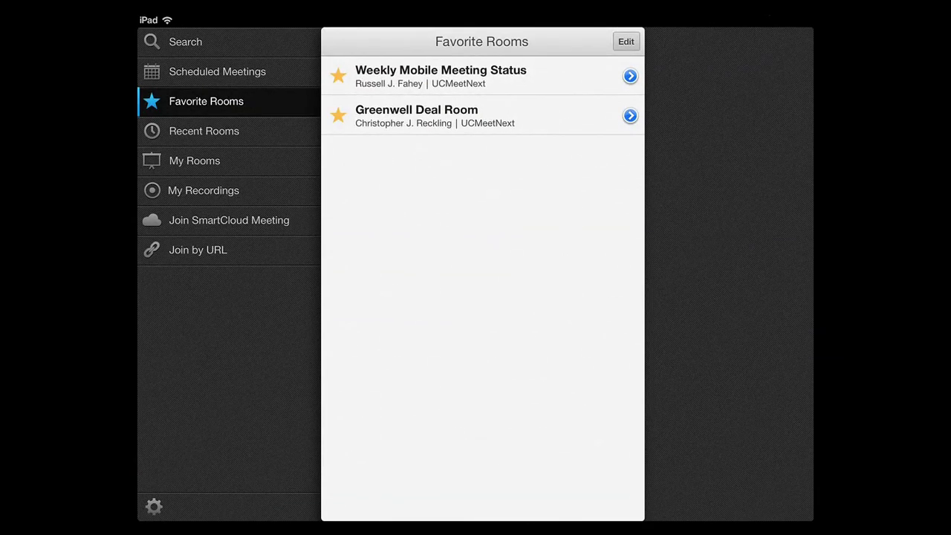
pyautogui.click(441, 76)
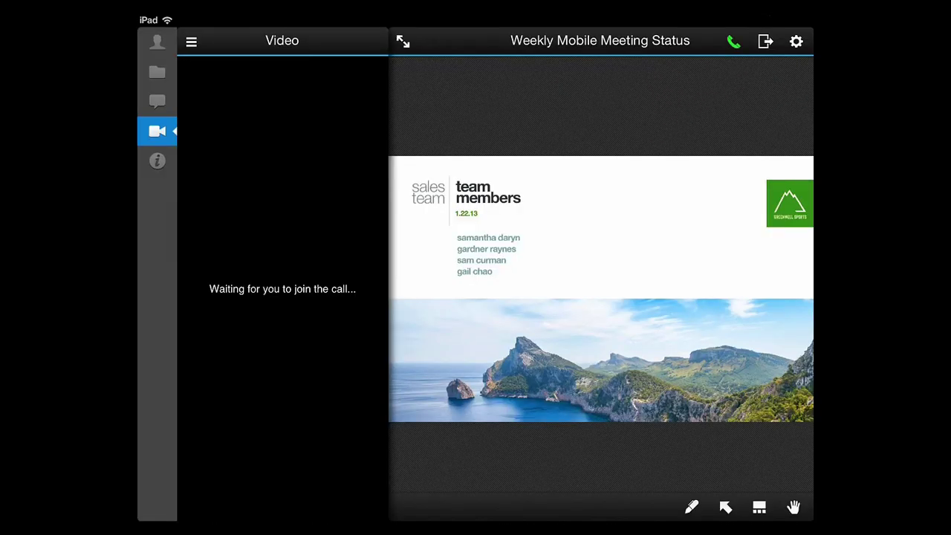
pyautogui.click(733, 40)
pyautogui.click(702, 80)
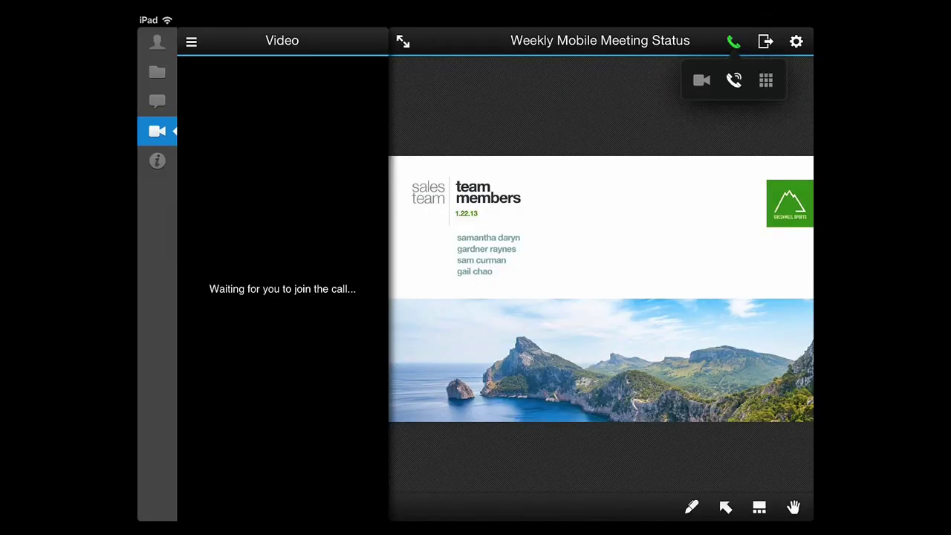
pyautogui.press('XF86AudioRaiseVolume')
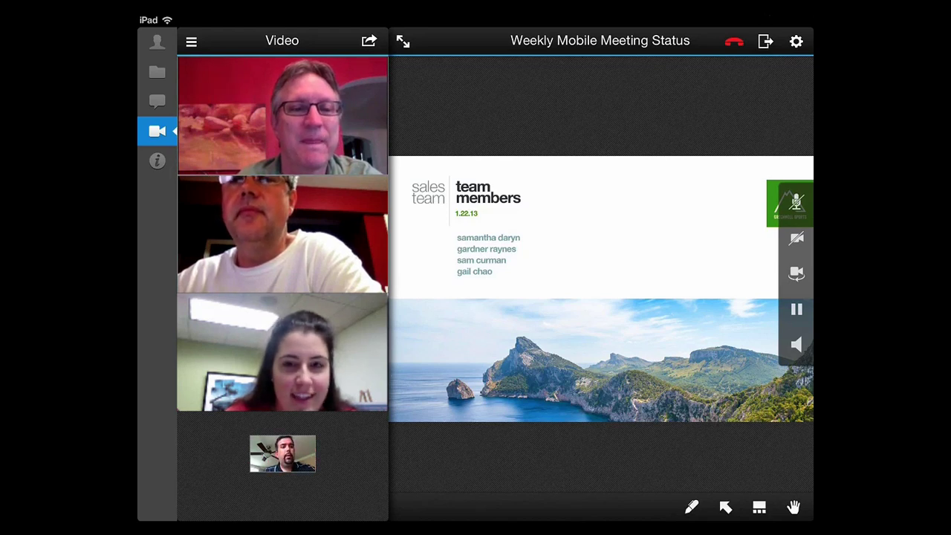
pyautogui.click(758, 507)
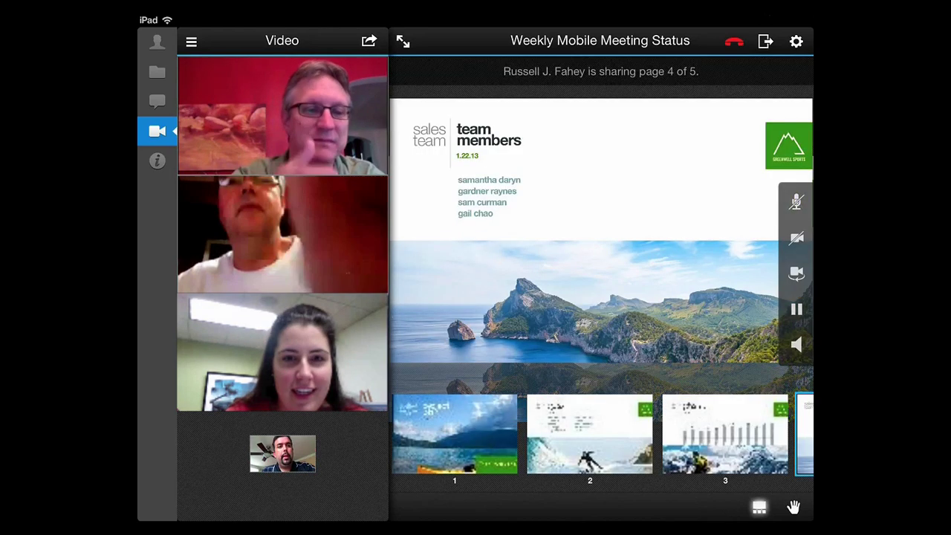
pyautogui.click(620, 435)
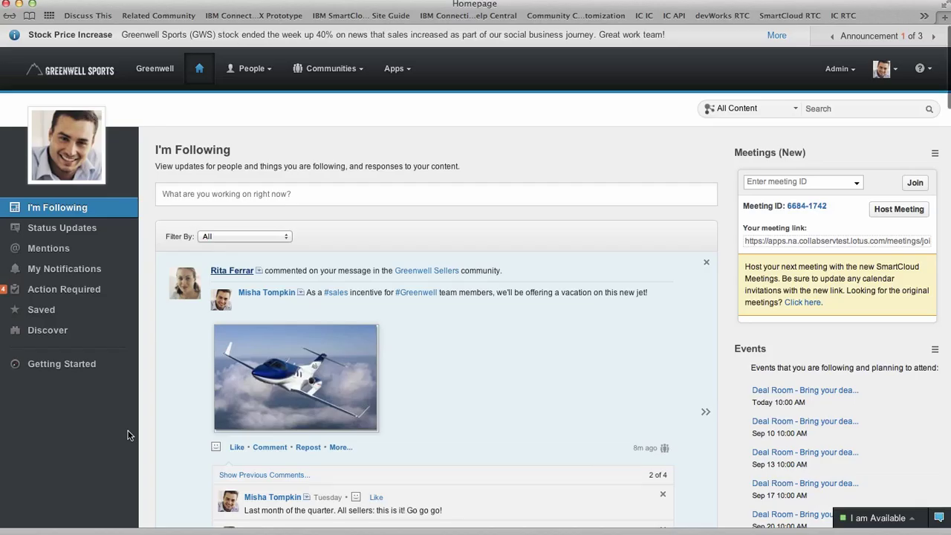
# Dismiss the liked-message notification and show the Apps list (Activities, Files, Meetings).
pyautogui.scroll(-5, 127, 436)
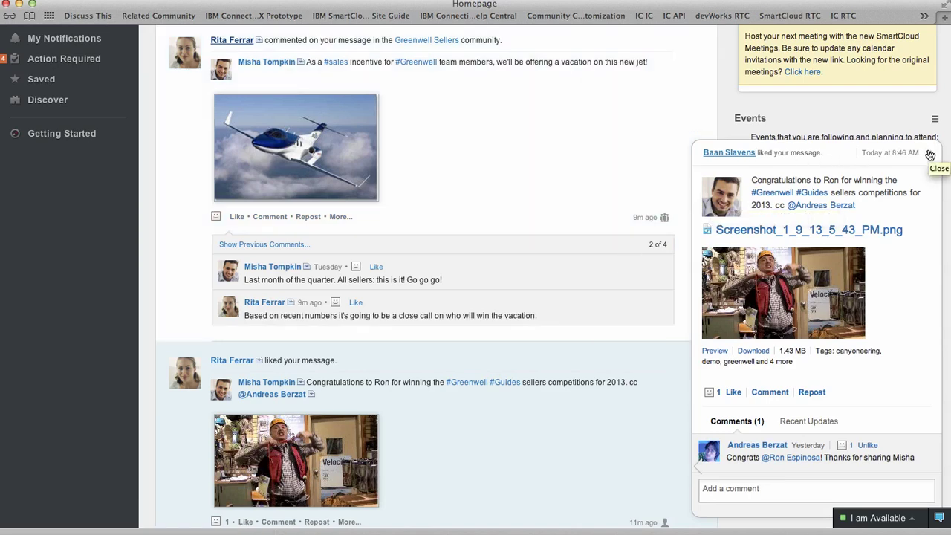
pyautogui.click(928, 154)
pyautogui.scroll(3, 702, 172)
pyautogui.scroll(2, 668, 170)
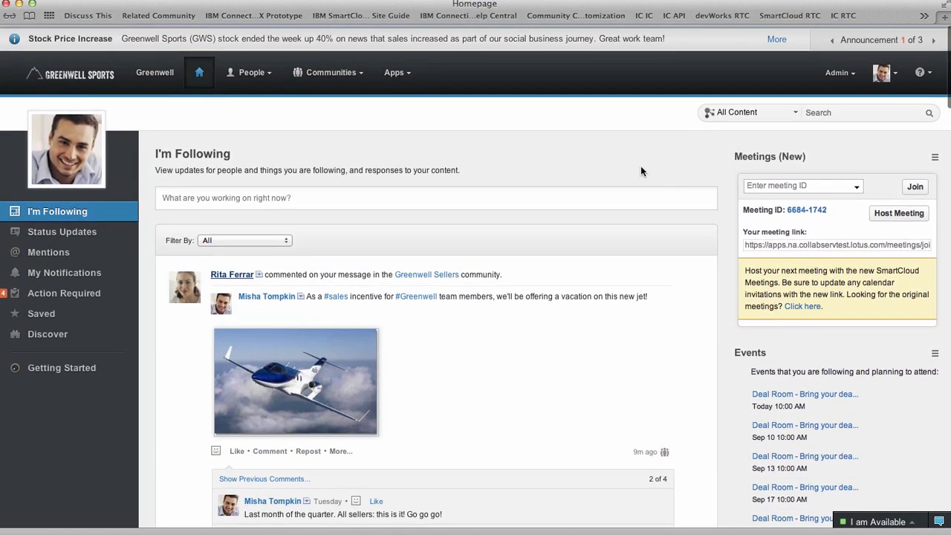
pyautogui.click(398, 69)
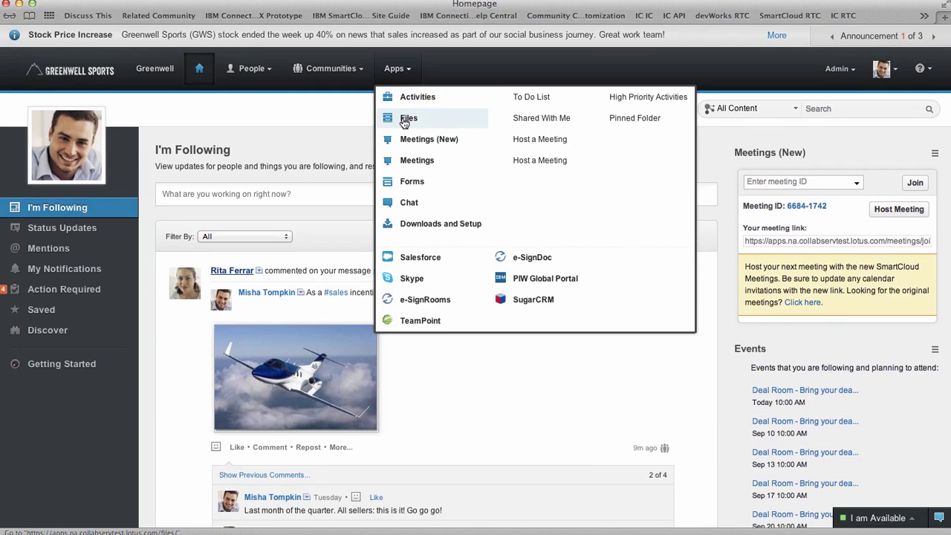
# Stage Strategy_Vision_Roadmap.pptx for upload in My Files, shared as Reader with the partner's external e-mail address.
pyautogui.click(404, 120)
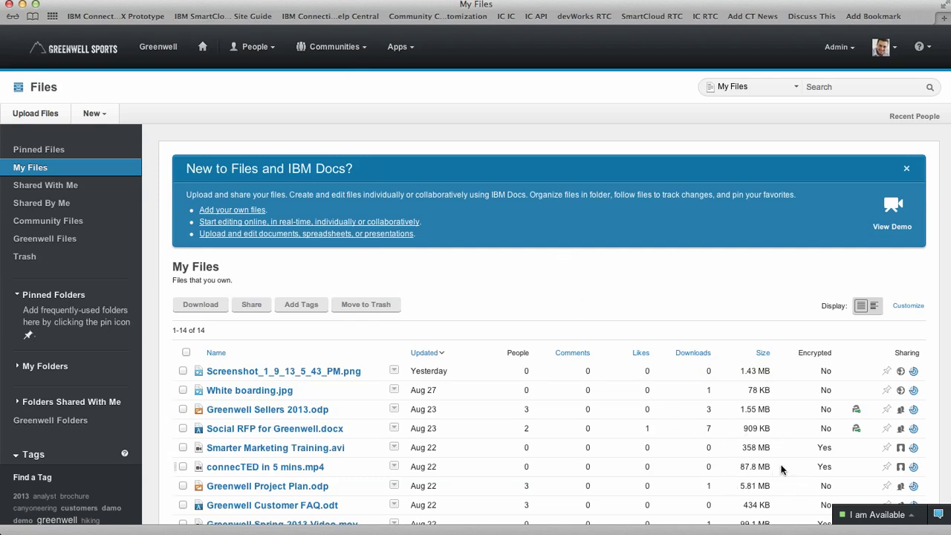
pyautogui.moveTo(745, 462)
pyautogui.mouseDown()
pyautogui.moveTo(556, 288)
pyautogui.moveTo(528, 286)
pyautogui.mouseUp()
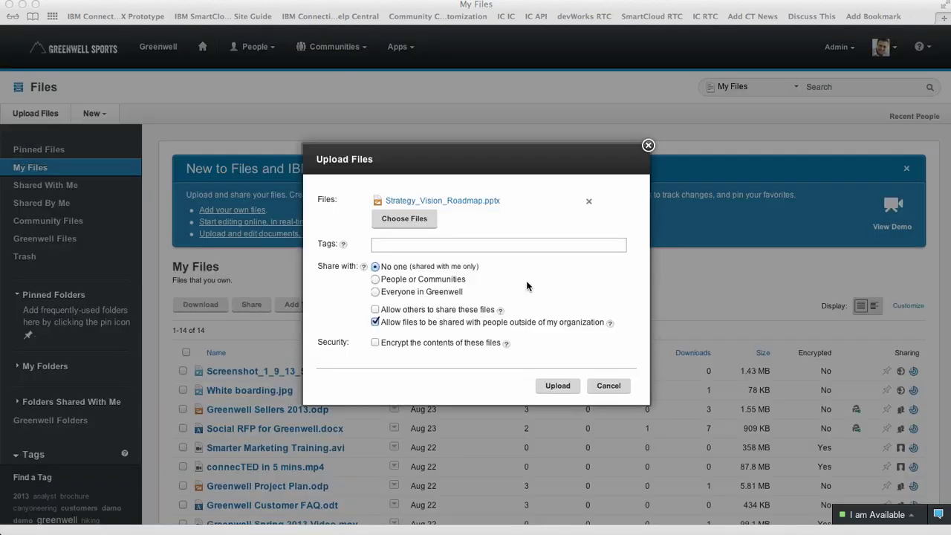
pyautogui.click(375, 278)
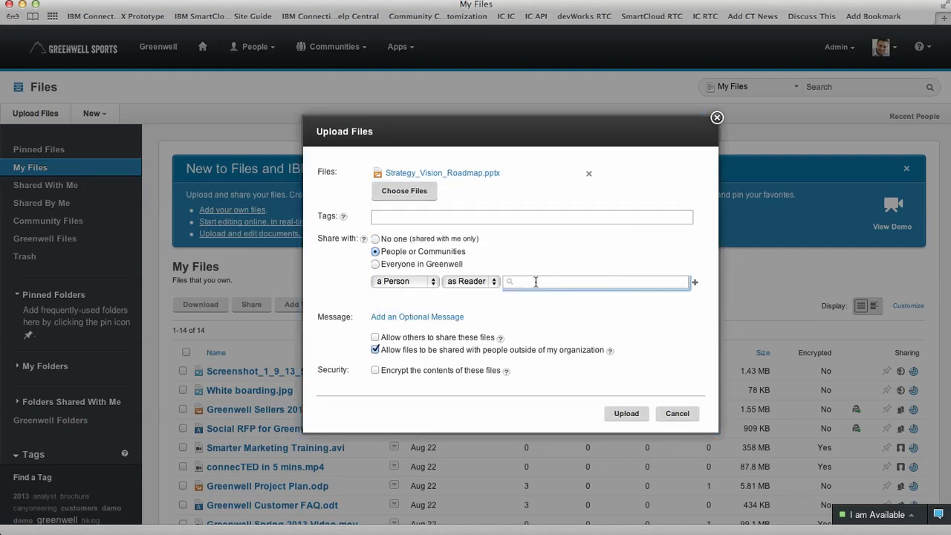
pyautogui.click(518, 267)
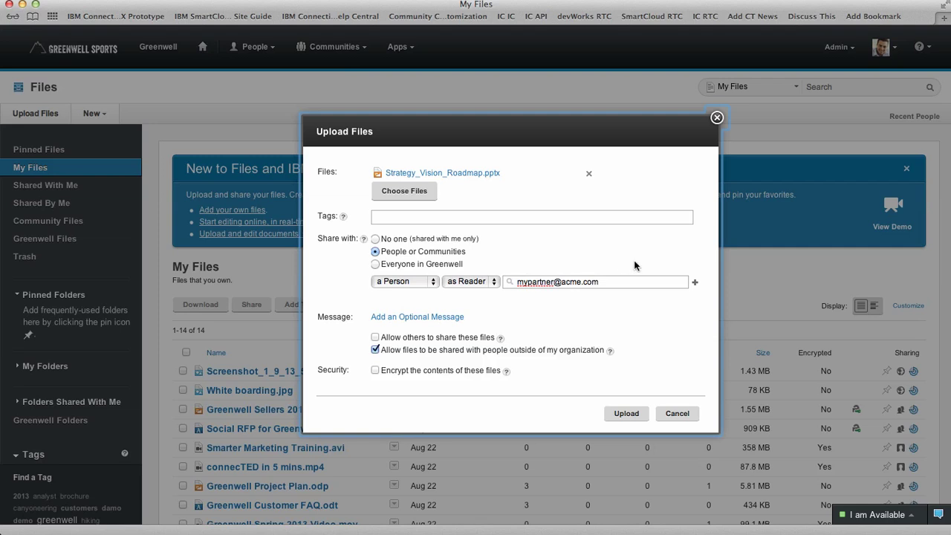